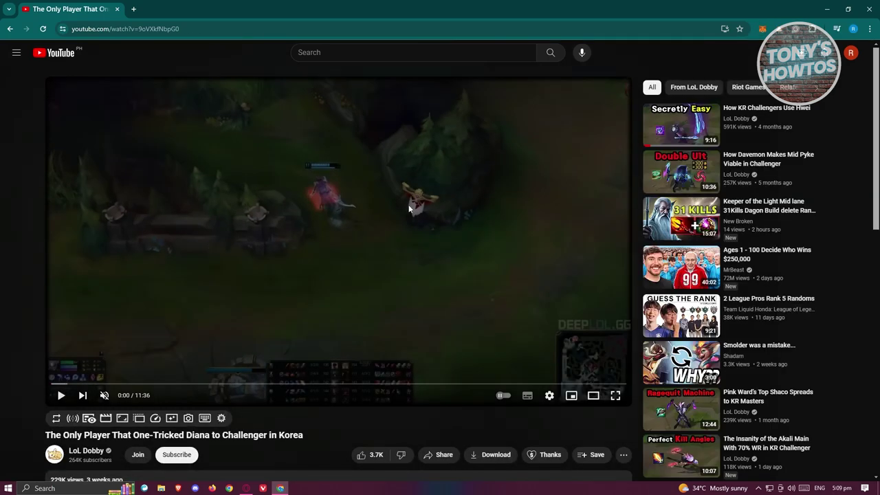
Step: Switch the Diana to Challenger video's playback quality from 720p60 to 1080p60
{"action": "left_click", "coordinate": [408, 206]}
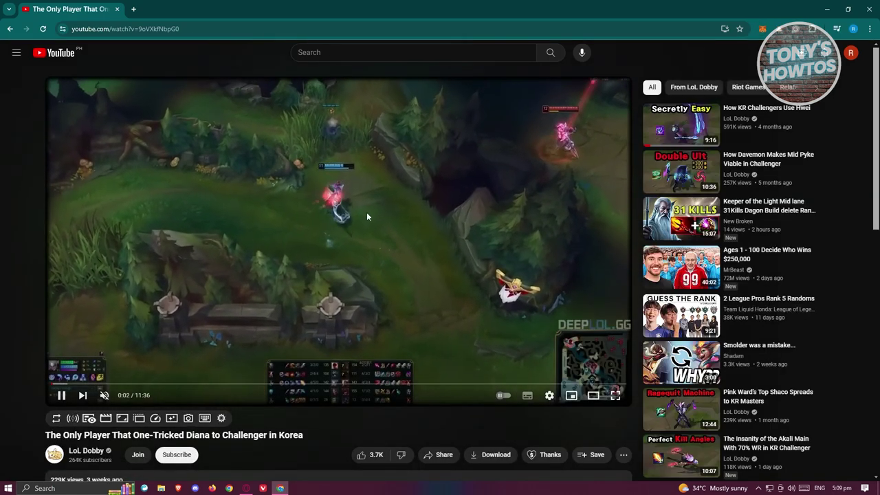
{"action": "left_click", "coordinate": [411, 165]}
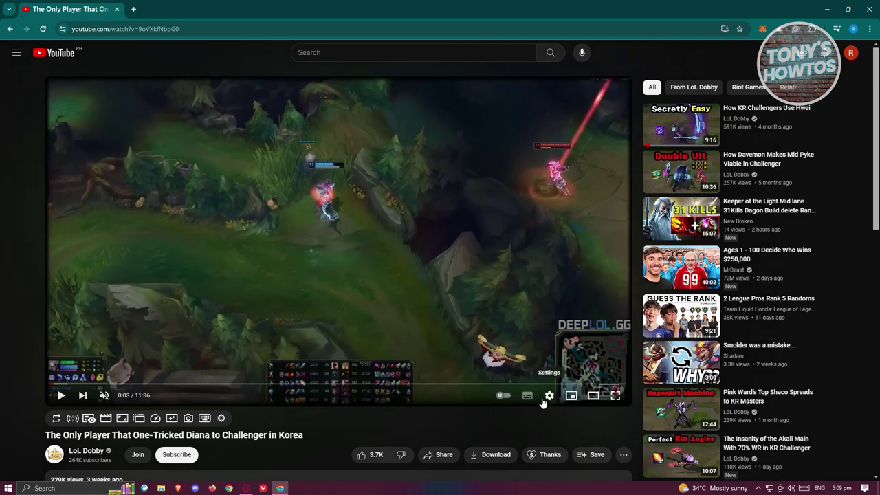
{"action": "left_click", "coordinate": [542, 403]}
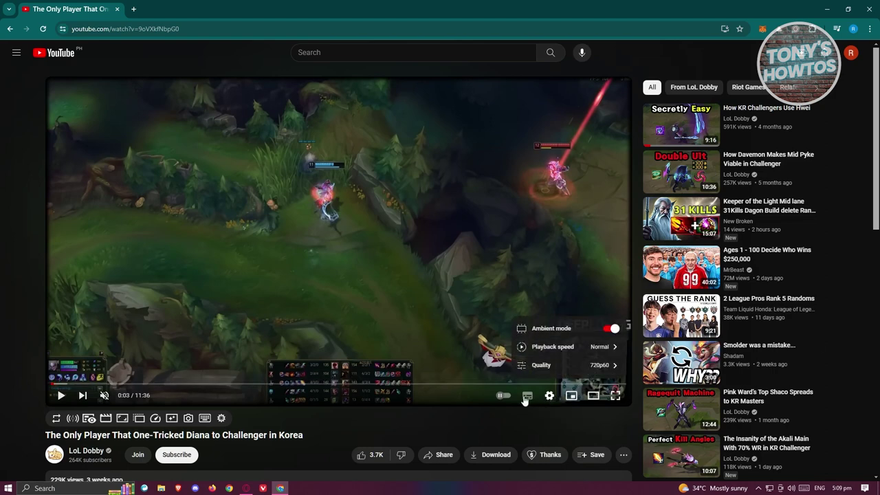
{"action": "left_click", "coordinate": [586, 366]}
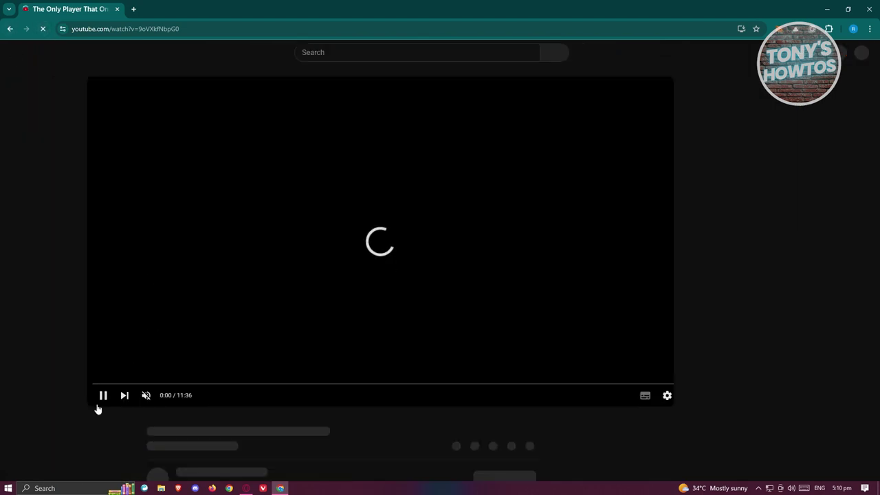
Step: Check that the reloaded video's quality has reverted to Auto, then start a new tab
{"action": "left_click", "coordinate": [61, 395]}
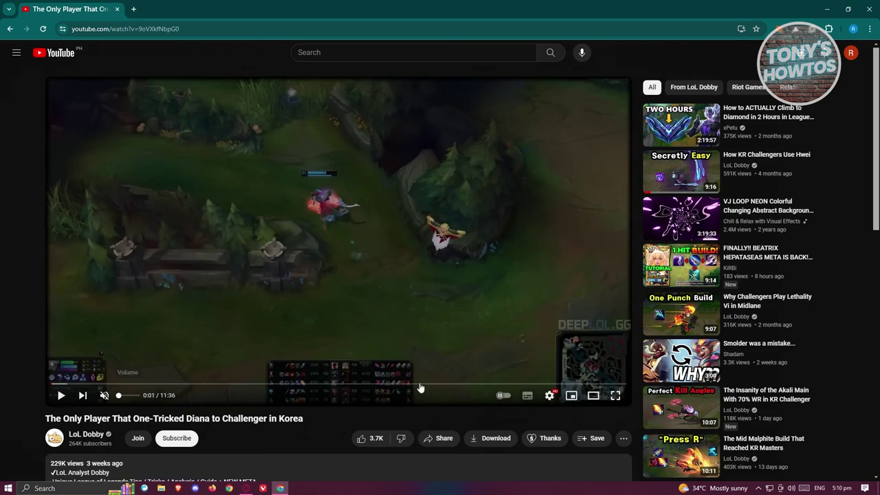
{"action": "left_click", "coordinate": [548, 398]}
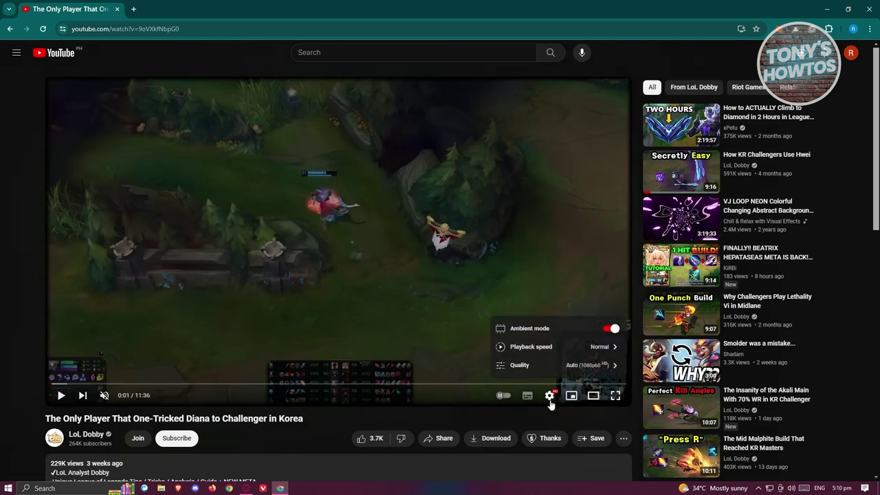
{"action": "left_click", "coordinate": [616, 369]}
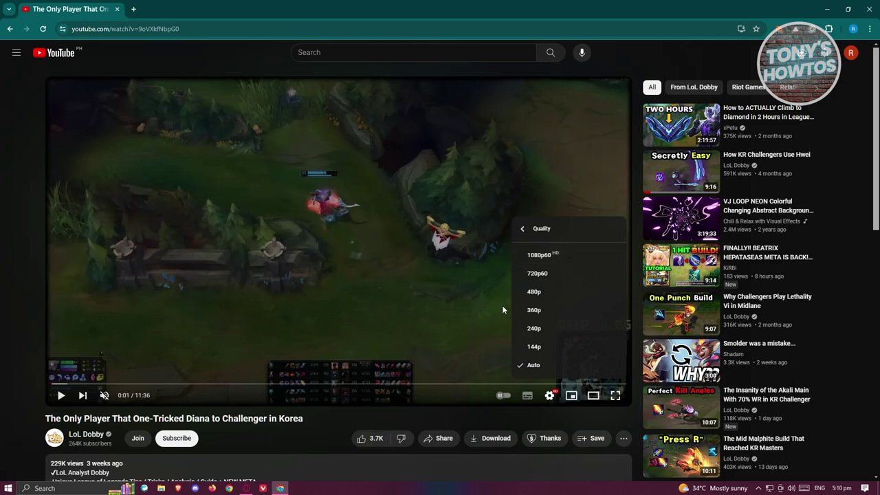
{"action": "left_click", "coordinate": [636, 61]}
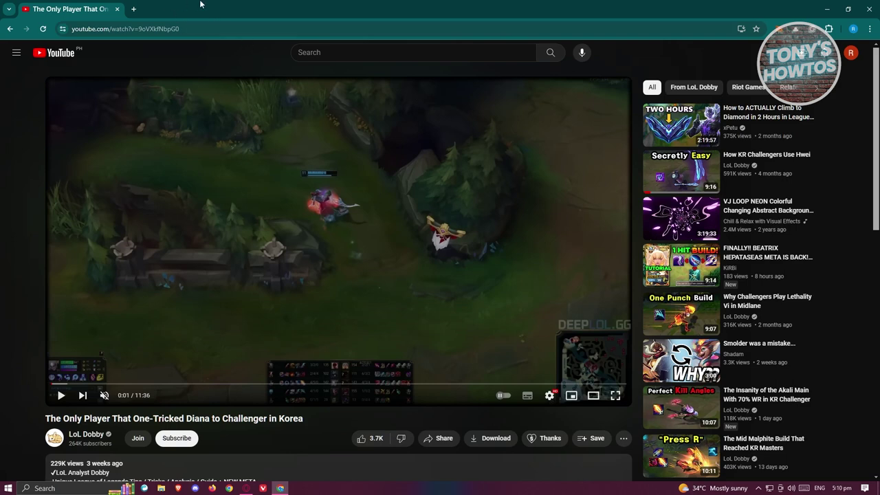
{"action": "left_click", "coordinate": [134, 9]}
Step: Search Google for 'enhancer youtube'
{"action": "type", "text": "enchan"}
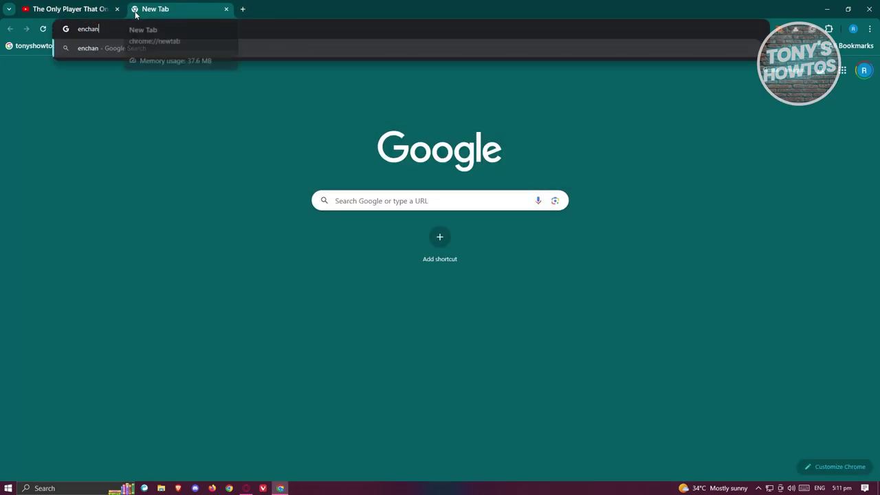
{"action": "key", "text": "BackSpace"}
{"action": "key", "text": "BackSpace"}
{"action": "key", "text": "BackSpace"}
{"action": "key", "text": "BackSpace"}
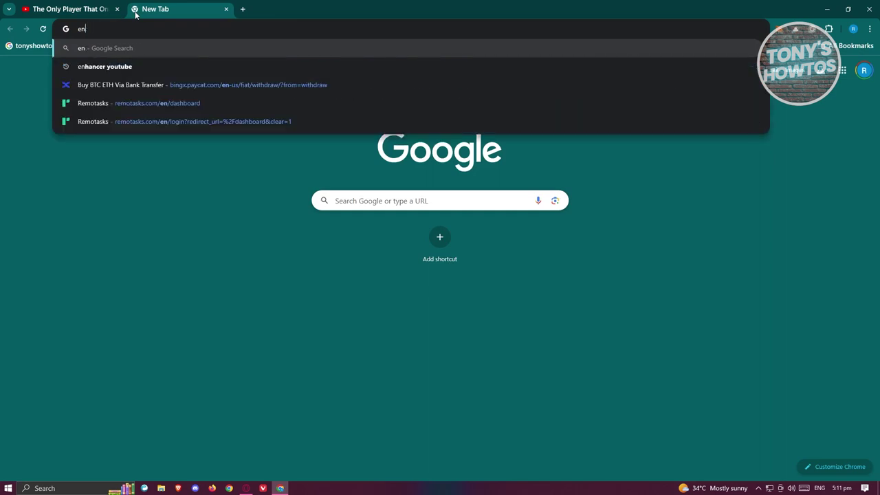
{"action": "type", "text": "hancer youtube"}
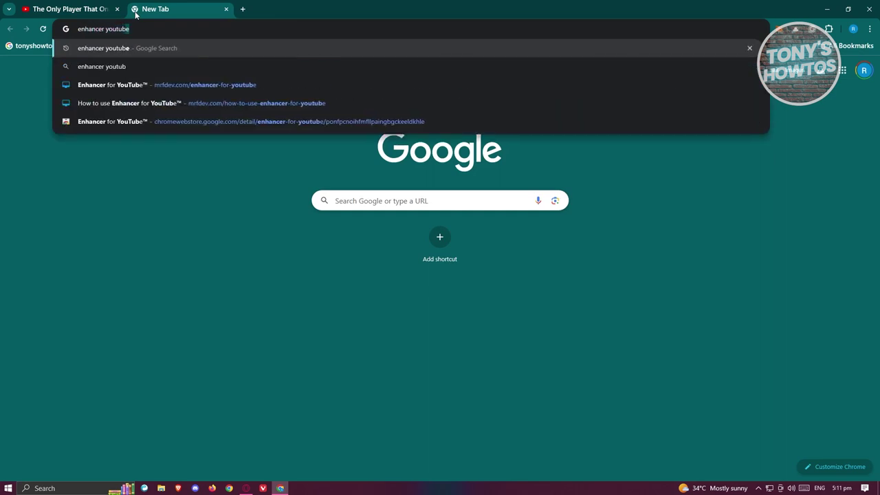
{"action": "key", "text": "Return"}
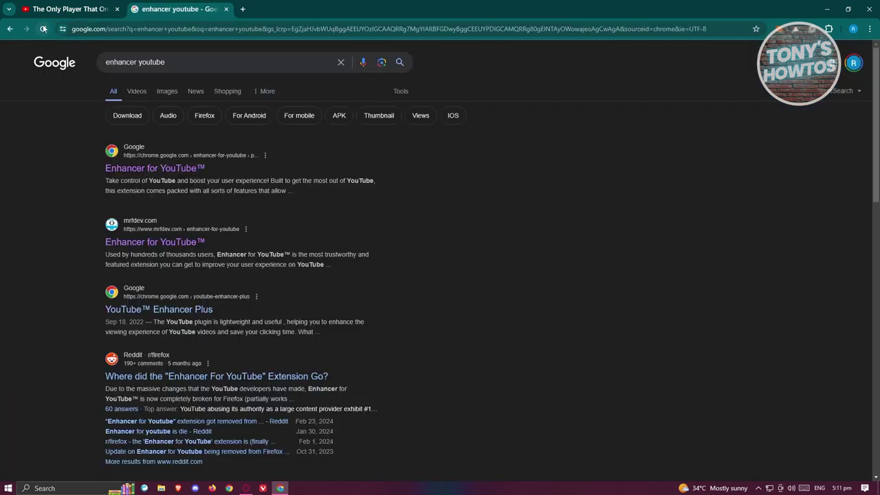
Step: Add Enhancer for YouTube to Chrome from its Web Store listing and close the store tabs
{"action": "left_click", "coordinate": [158, 169]}
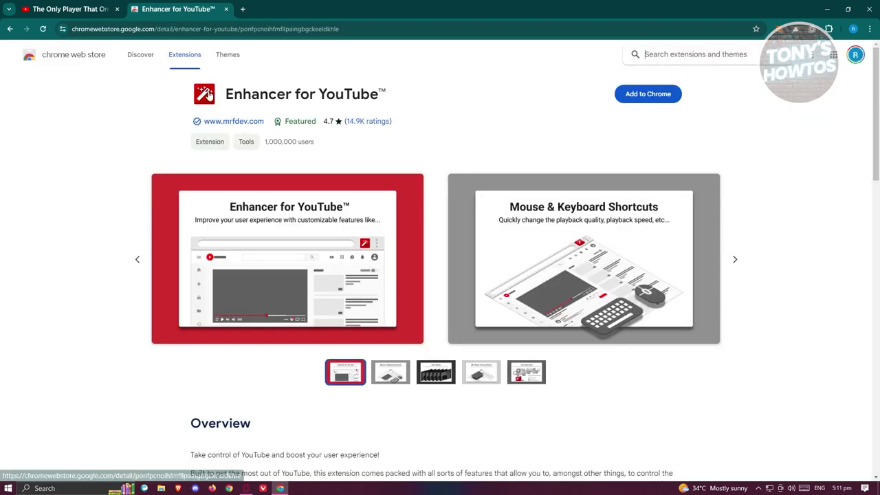
{"action": "left_click", "coordinate": [656, 95]}
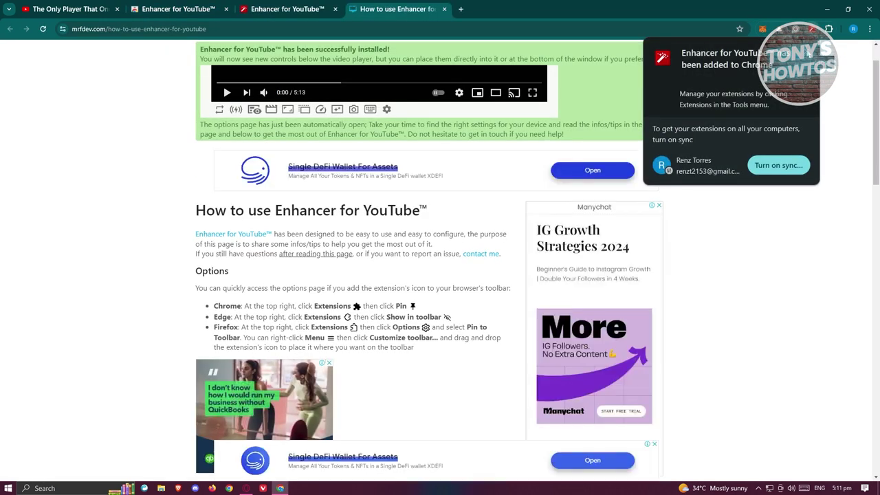
{"action": "left_click", "coordinate": [227, 9]}
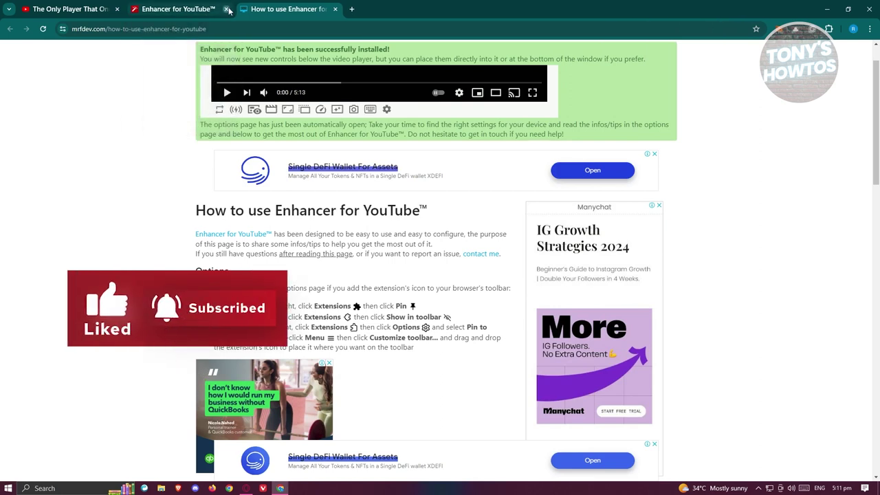
{"action": "left_click", "coordinate": [227, 9]}
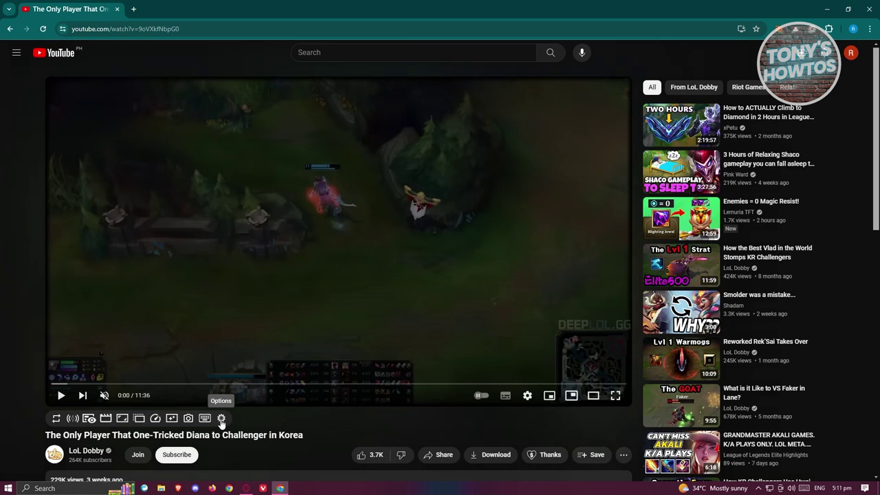
Step: In Enhancer options, enable automatic playback quality and set Videos to 1080p HD
{"action": "left_click", "coordinate": [220, 419]}
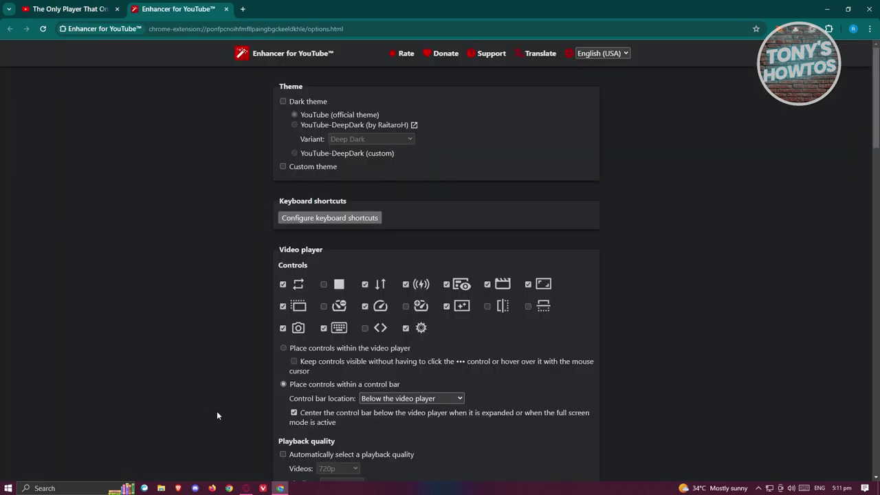
{"action": "scroll", "coordinate": [235, 295], "scroll_direction": "down", "scroll_amount": 1}
{"action": "scroll", "coordinate": [235, 295], "scroll_direction": "down", "scroll_amount": 3}
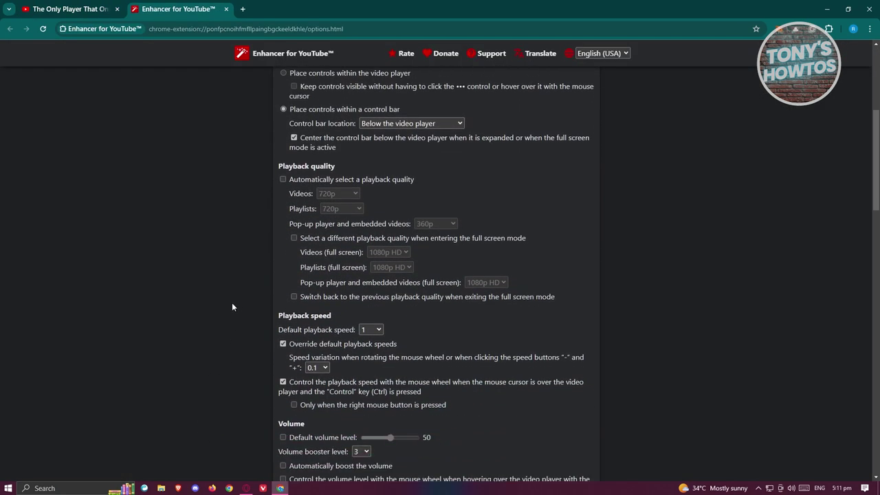
{"action": "left_click", "coordinate": [282, 178]}
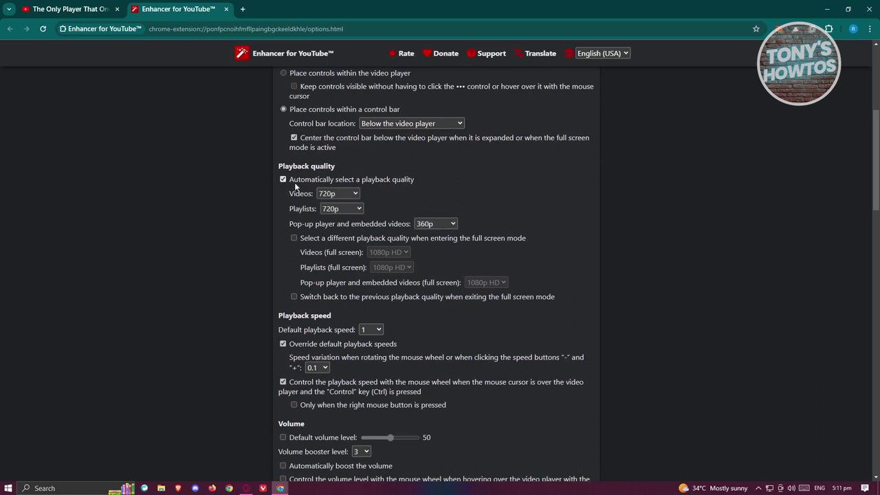
{"action": "left_click", "coordinate": [356, 193]}
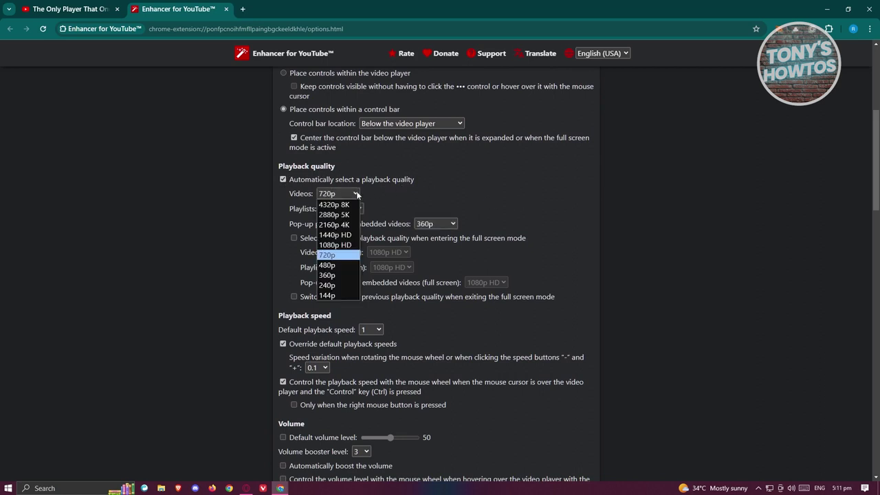
{"action": "left_click", "coordinate": [356, 193]}
{"action": "left_click", "coordinate": [357, 193]}
{"action": "left_click", "coordinate": [348, 249]}
Step: Leave the playlist quality at 720p and scroll through the remaining options
{"action": "left_click", "coordinate": [354, 209]}
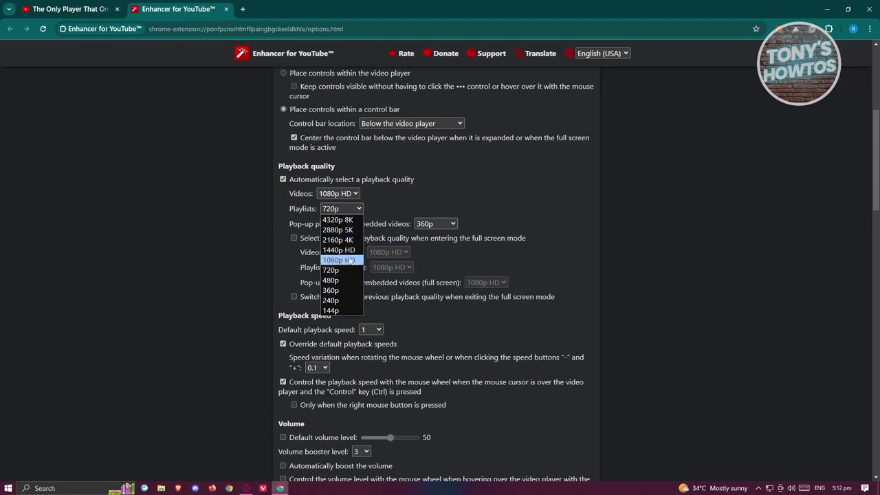
{"action": "left_click", "coordinate": [390, 206]}
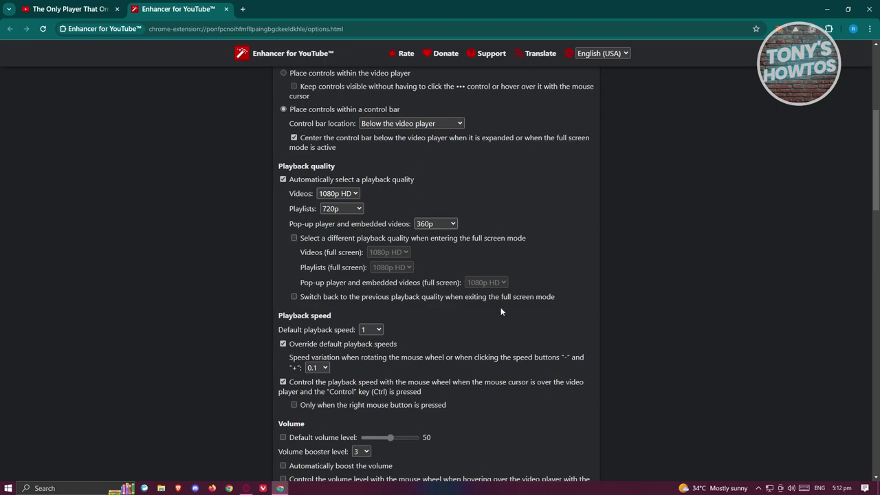
{"action": "scroll", "coordinate": [540, 330], "scroll_direction": "up", "scroll_amount": 4}
{"action": "scroll", "coordinate": [564, 312], "scroll_direction": "down", "scroll_amount": 8}
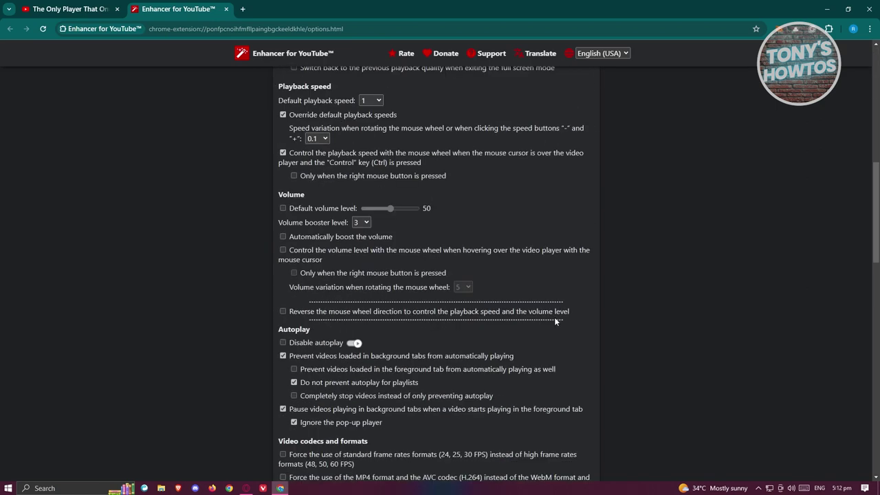
{"action": "scroll", "coordinate": [554, 317], "scroll_direction": "down", "scroll_amount": 5}
{"action": "scroll", "coordinate": [547, 323], "scroll_direction": "down", "scroll_amount": 5}
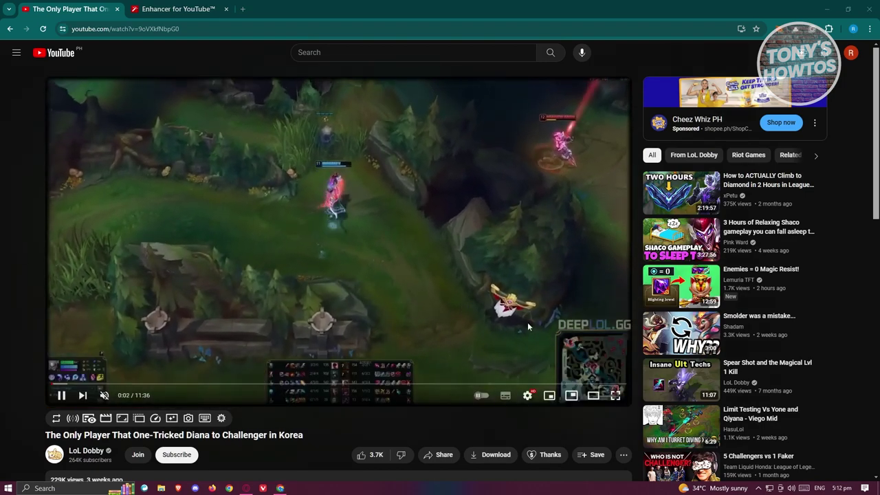
Step: Verify the Quality menu shows 1080p60 selected, then pause the video at 0:11
{"action": "left_click", "coordinate": [527, 395]}
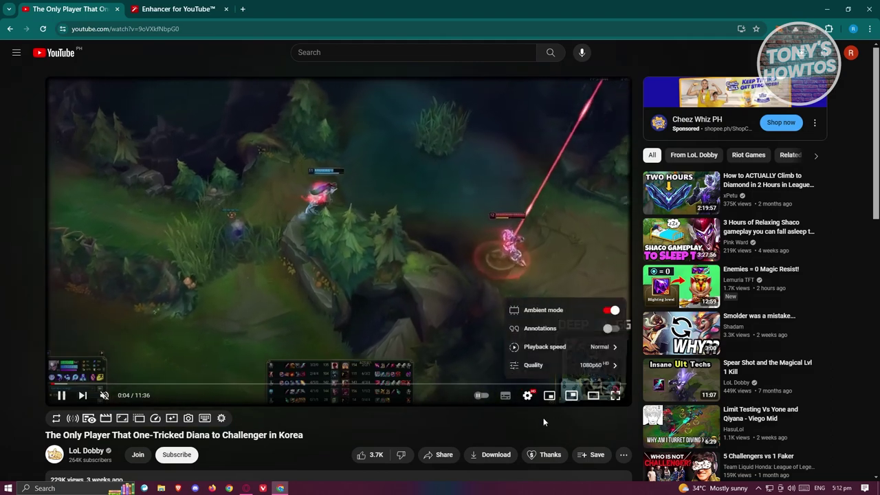
{"action": "left_click", "coordinate": [611, 366]}
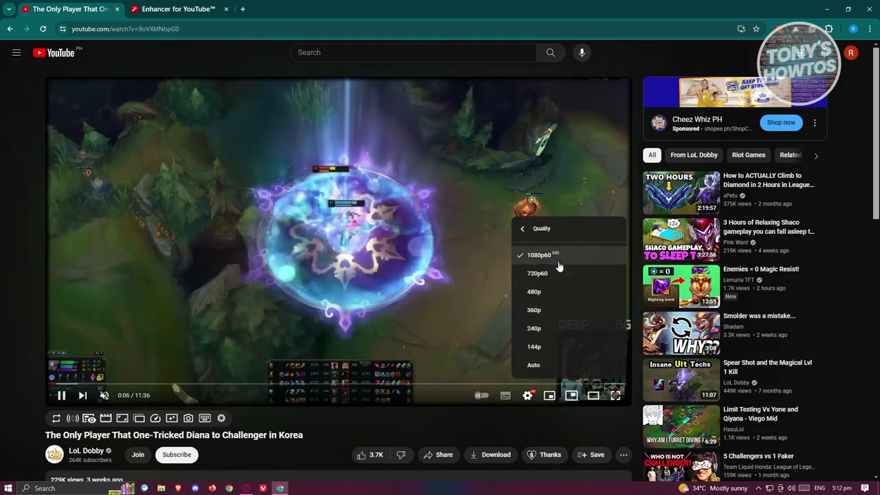
{"action": "left_click", "coordinate": [275, 215]}
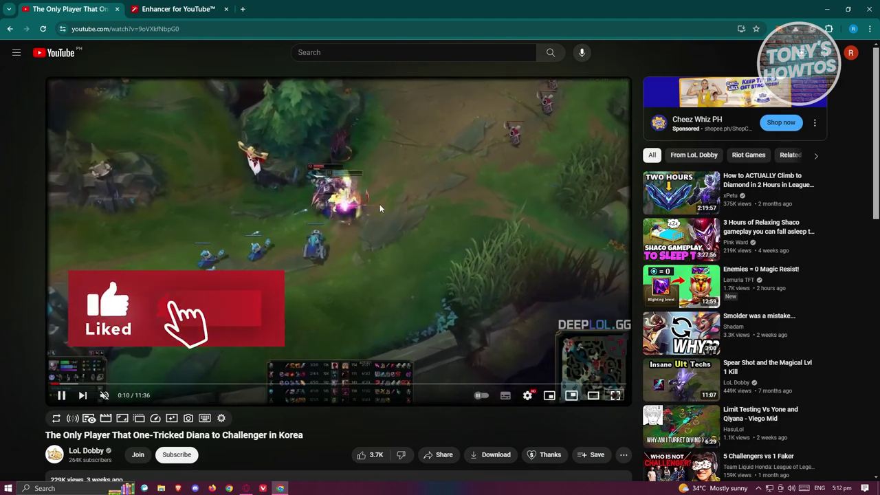
{"action": "left_click", "coordinate": [380, 203]}
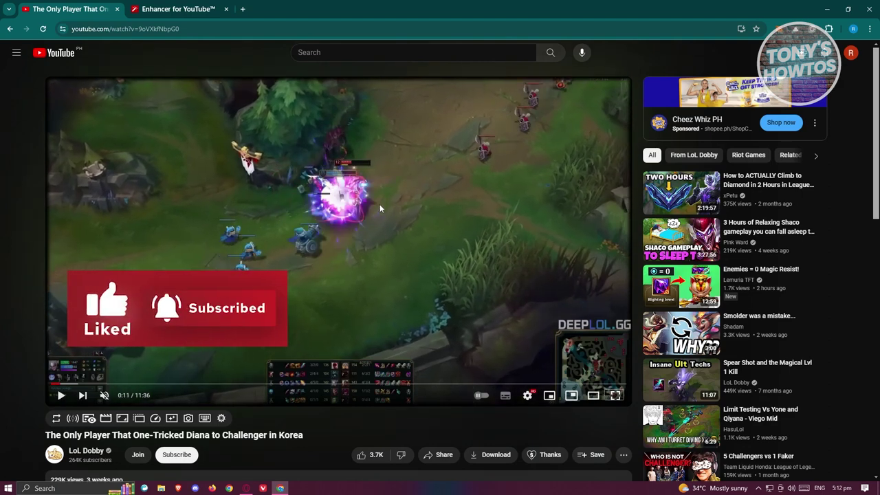